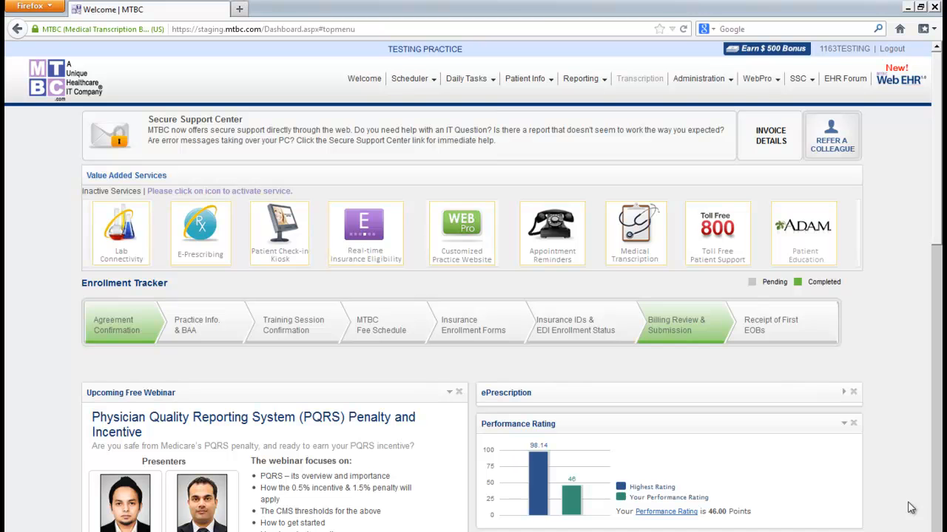
# Open the appointment scheduler and start a new chart for the patient booked at 05:40 AM.
pyautogui.click(406, 85)
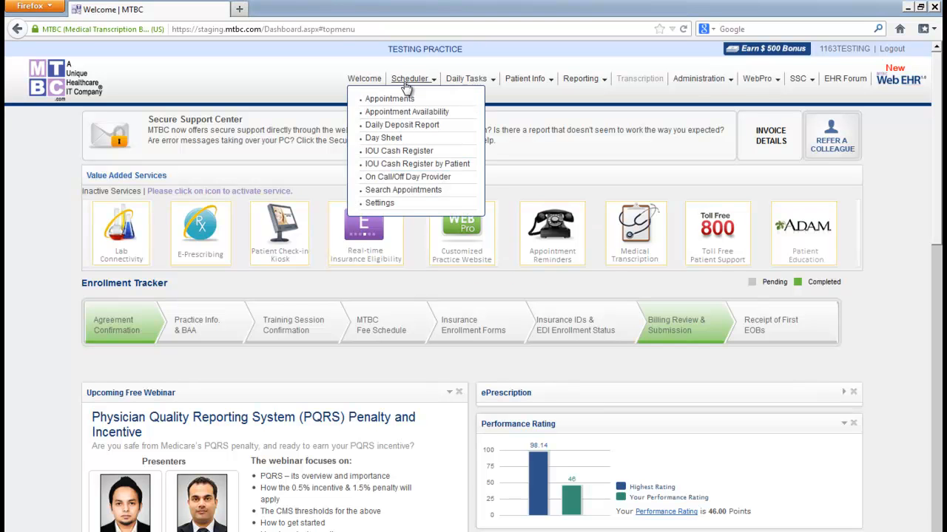
pyautogui.click(390, 99)
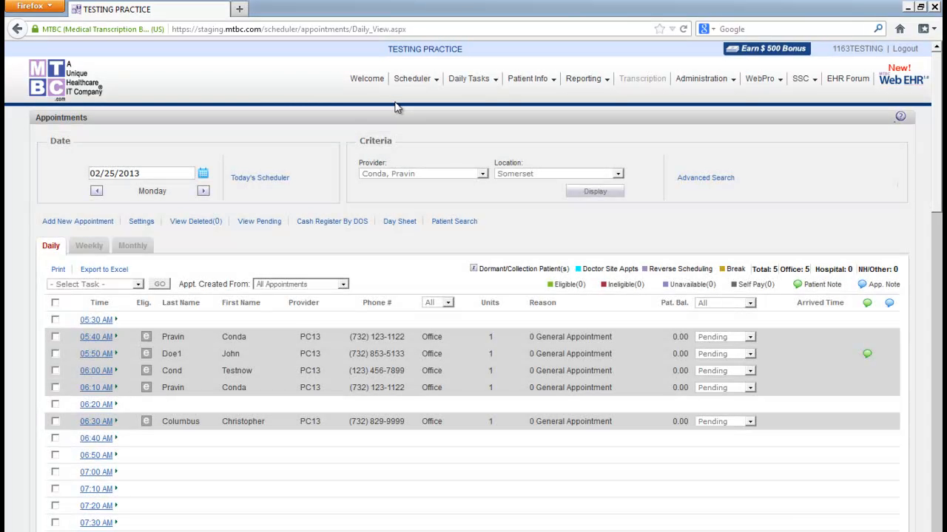
pyautogui.scroll(-3, 356, 272)
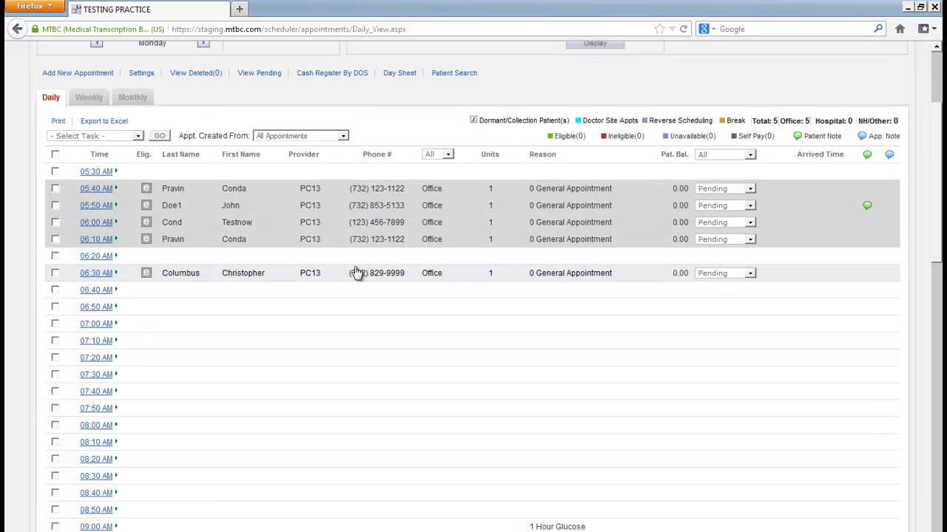
pyautogui.click(102, 191)
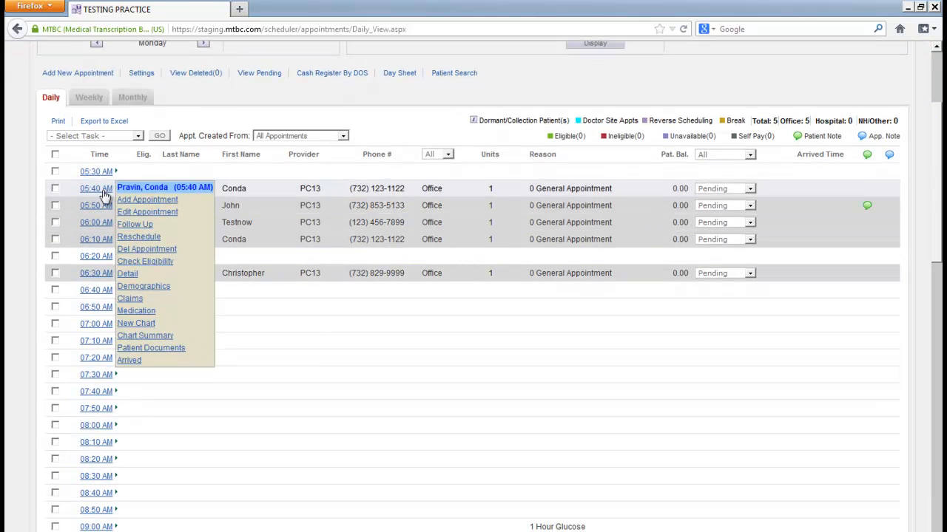
pyautogui.click(143, 325)
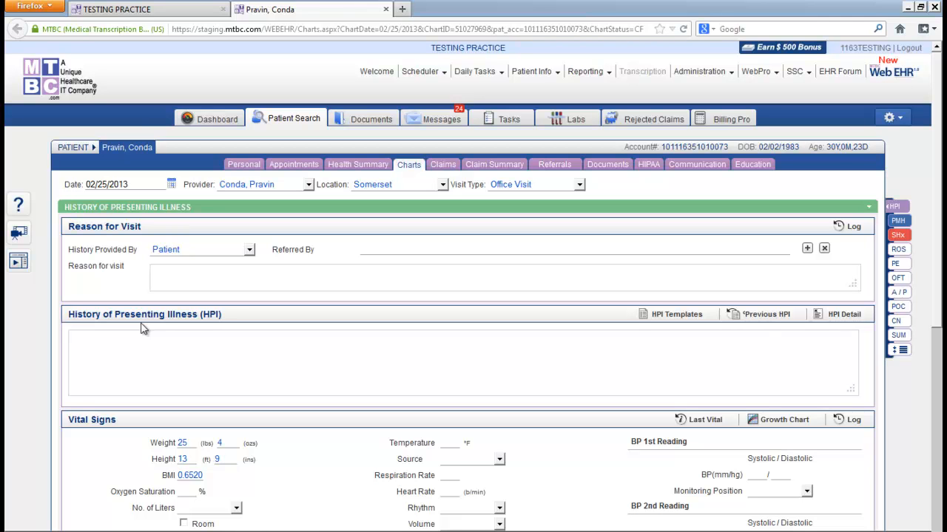
# Record the vital signs: temperature 95 °F and first blood pressure reading 120/80 with monitoring position Sitting.
pyautogui.scroll(-4, 143, 329)
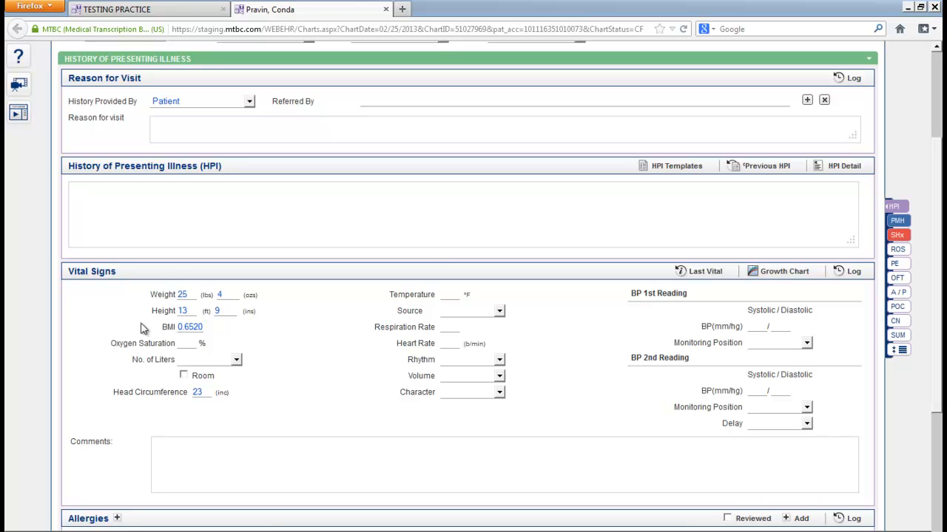
pyautogui.click(453, 293)
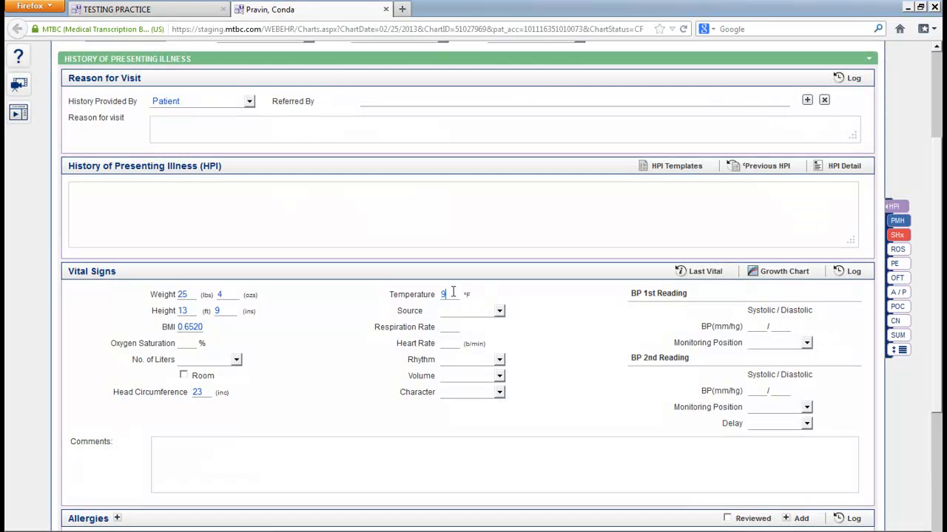
pyautogui.write('95')
pyautogui.click(761, 326)
pyautogui.write('120 / 80')
pyautogui.click(777, 343)
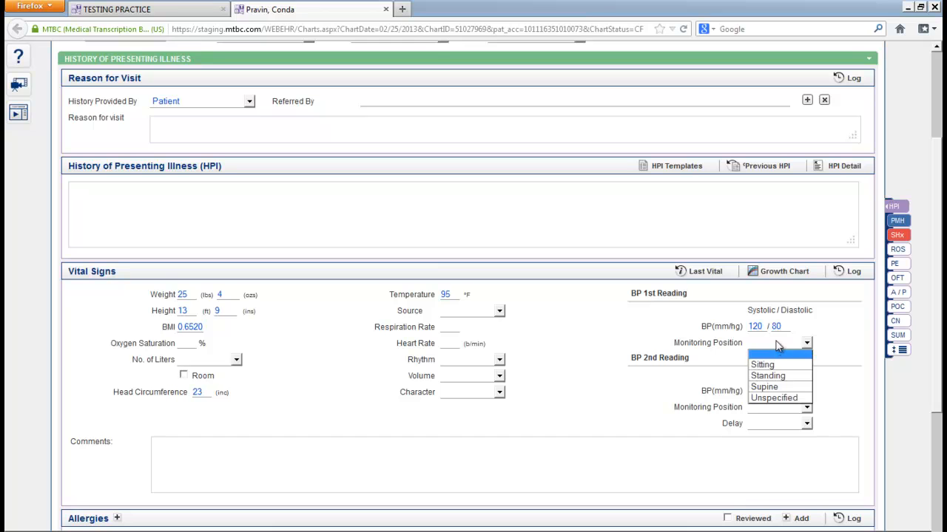
pyautogui.click(765, 365)
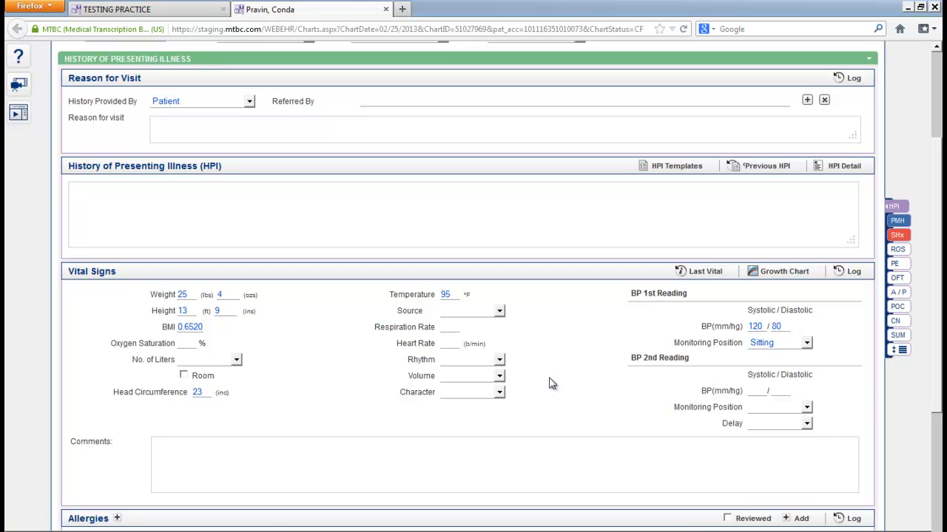
# Add Pennyroyal as an active drug allergy and save it, keeping the allergy form ready for another entry.
pyautogui.scroll(-3, 549, 384)
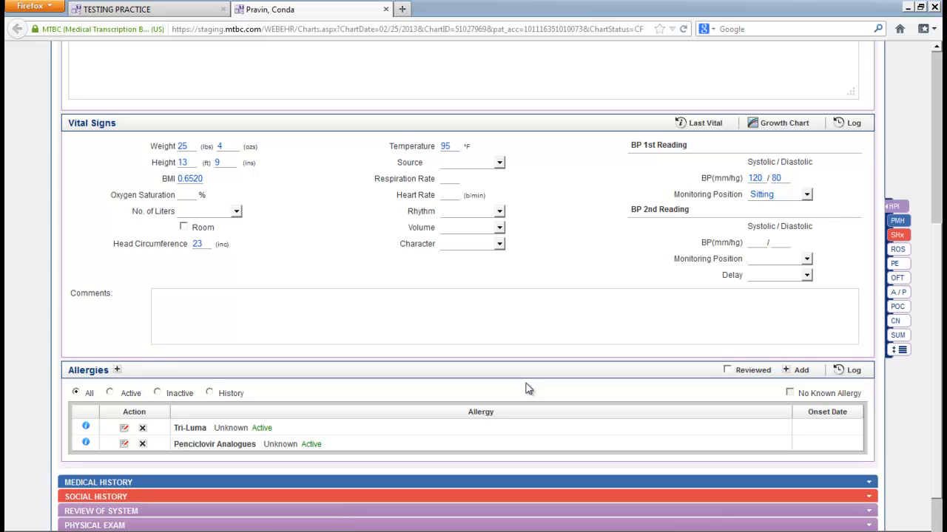
pyautogui.click(116, 371)
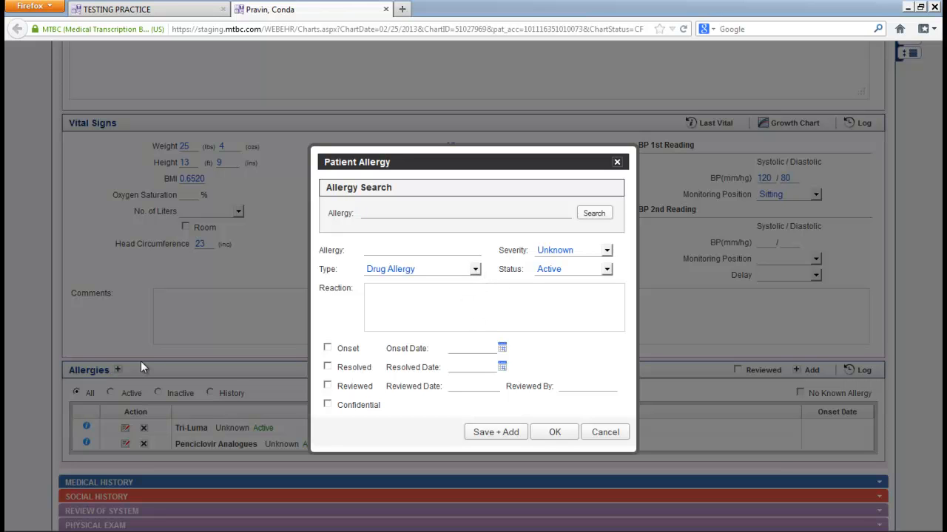
pyautogui.write('Penn')
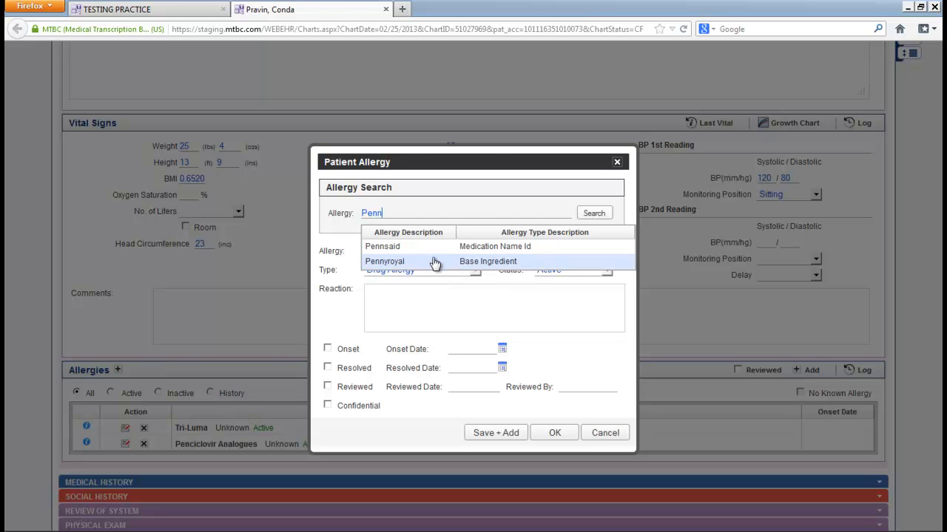
pyautogui.click(435, 261)
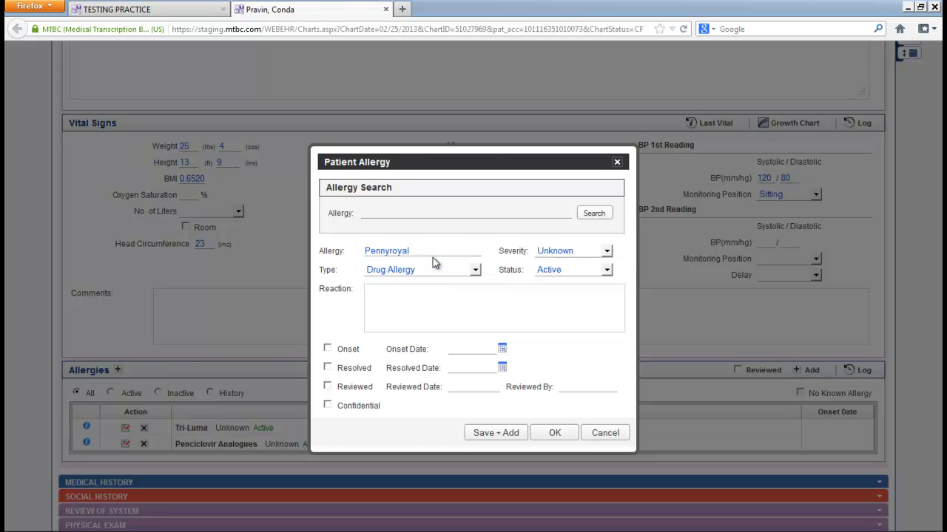
pyautogui.click(495, 434)
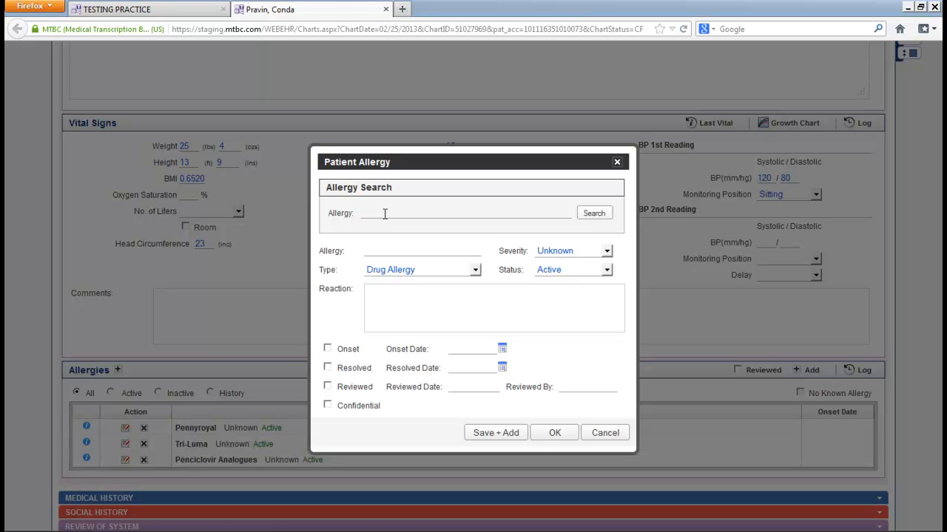
# Add Chocolate to the patient's allergies and close the allergy form.
pyautogui.write('Cho')
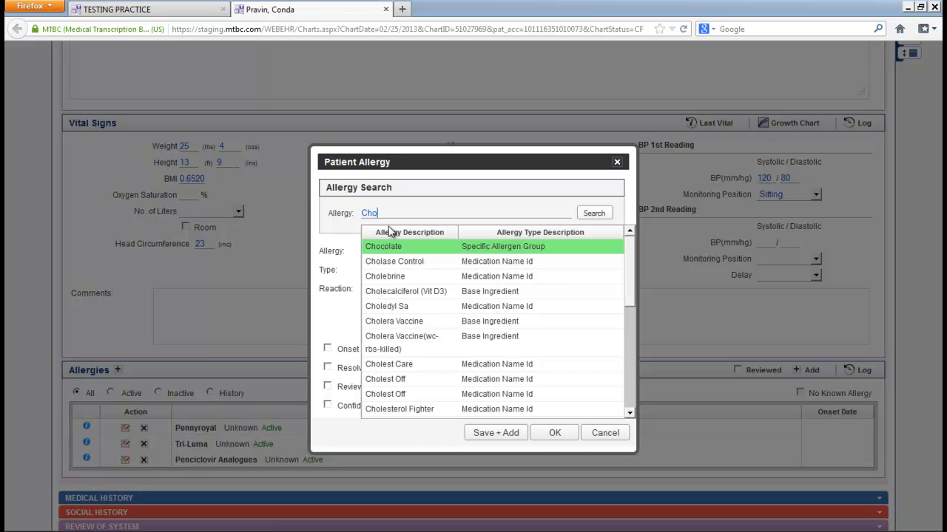
pyautogui.click(449, 250)
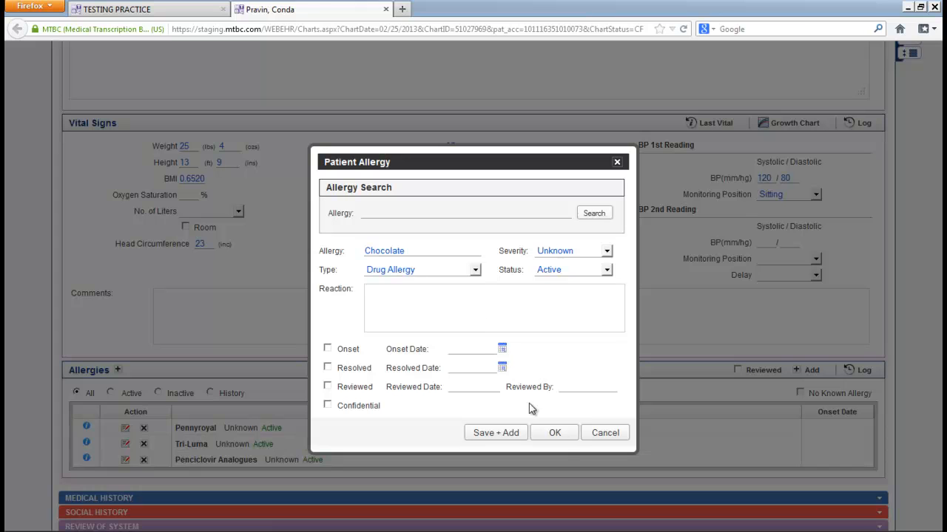
pyautogui.click(556, 433)
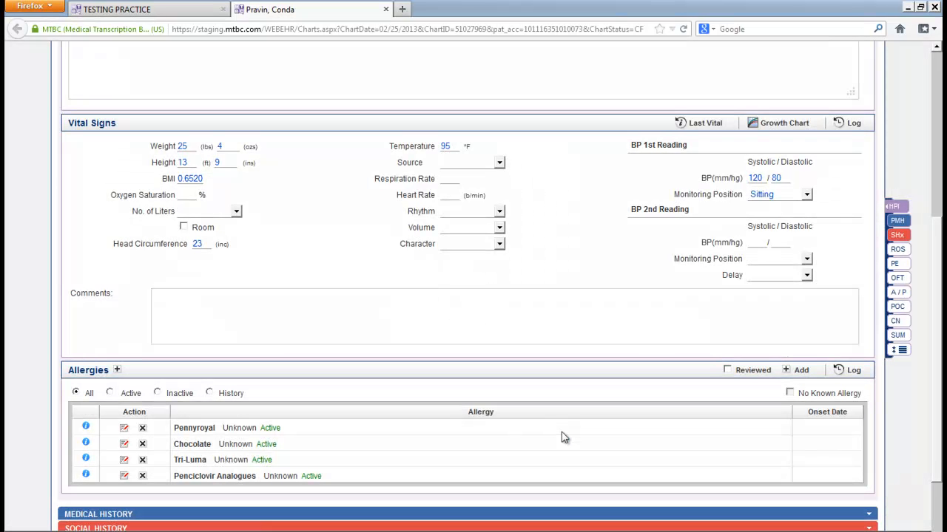
# Open the Pennyroyal allergy entry and close it without edits, and delete the Penciclovir Analogues allergy from the list.
pyautogui.scroll(-2, 561, 432)
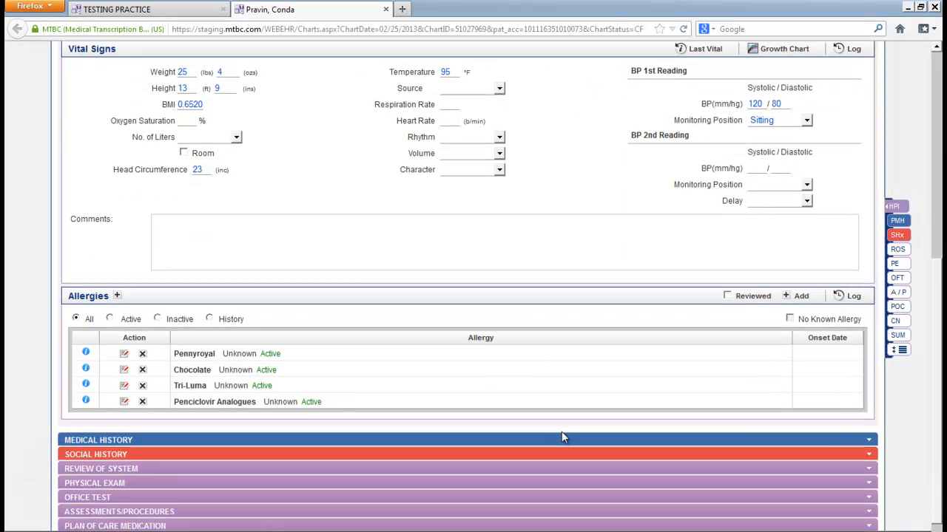
pyautogui.click(124, 358)
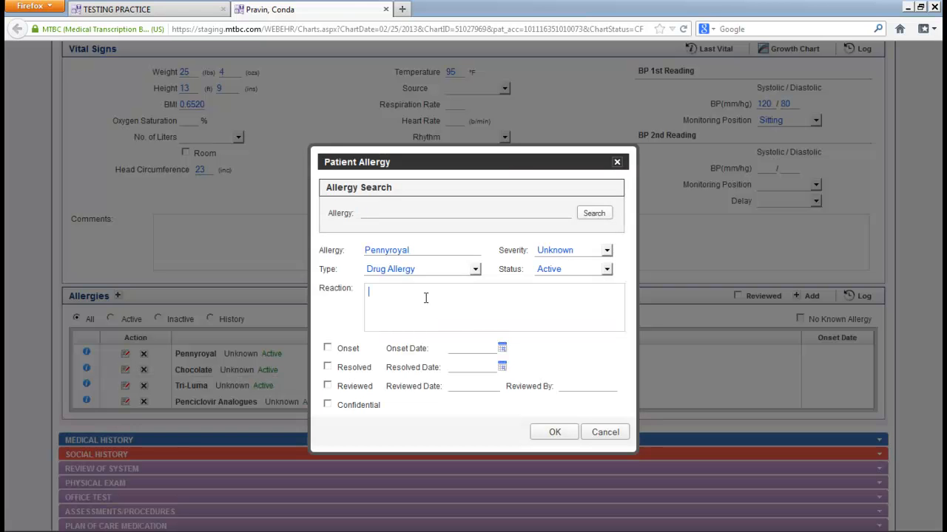
pyautogui.click(426, 298)
pyautogui.click(568, 438)
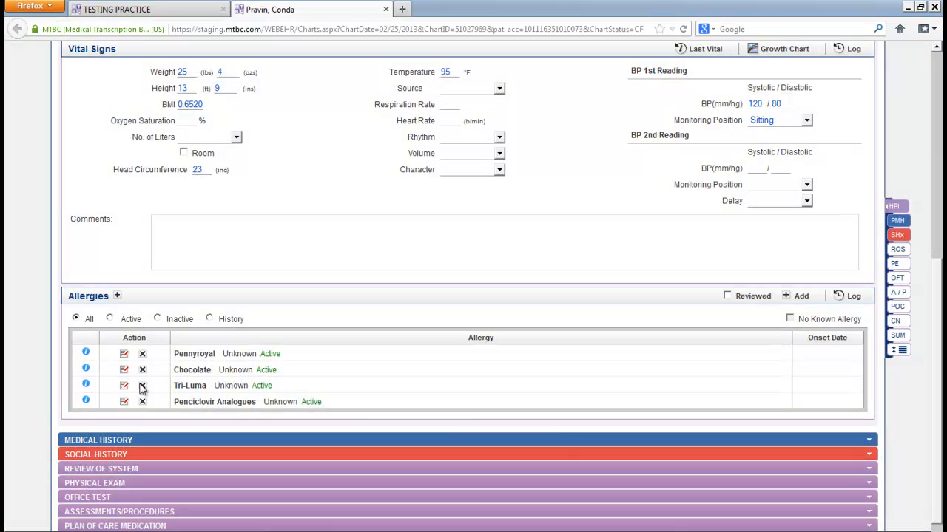
pyautogui.click(142, 403)
pyautogui.click(465, 256)
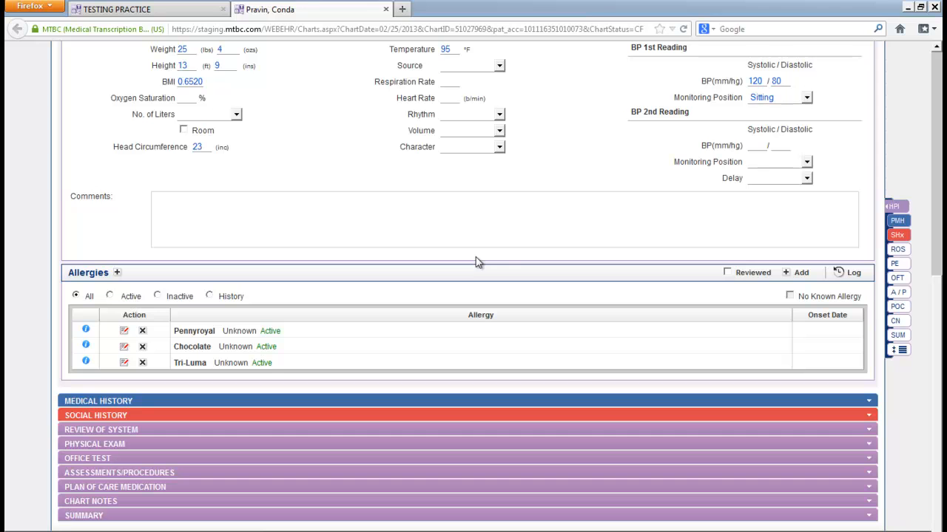
# Add the Hepatitis A, ped/adol, 2 dose immunization with route Oral to the medical history, keeping the form ready for another entry.
pyautogui.click(894, 222)
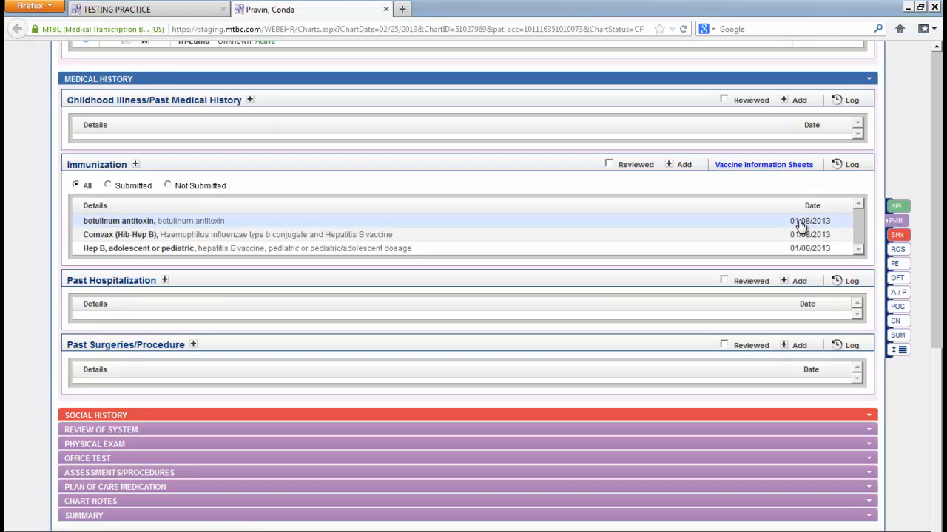
pyautogui.click(135, 165)
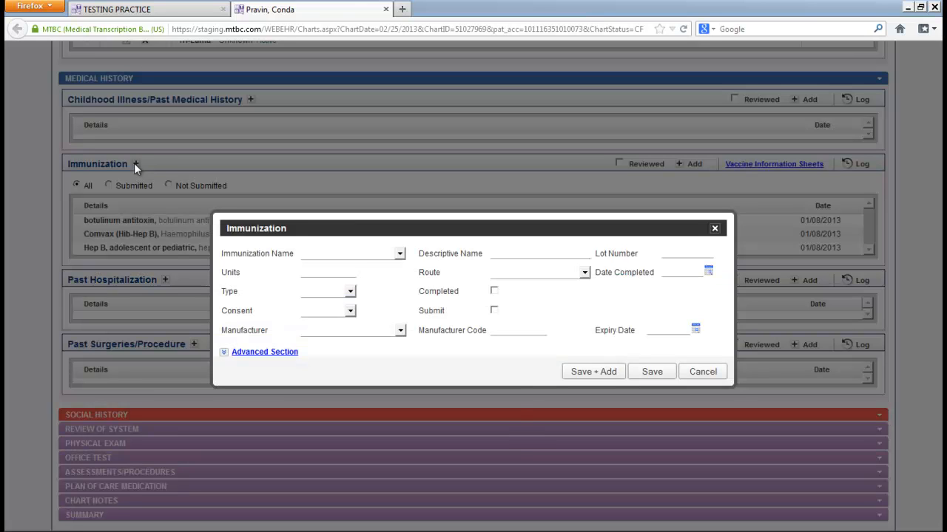
pyautogui.click(396, 254)
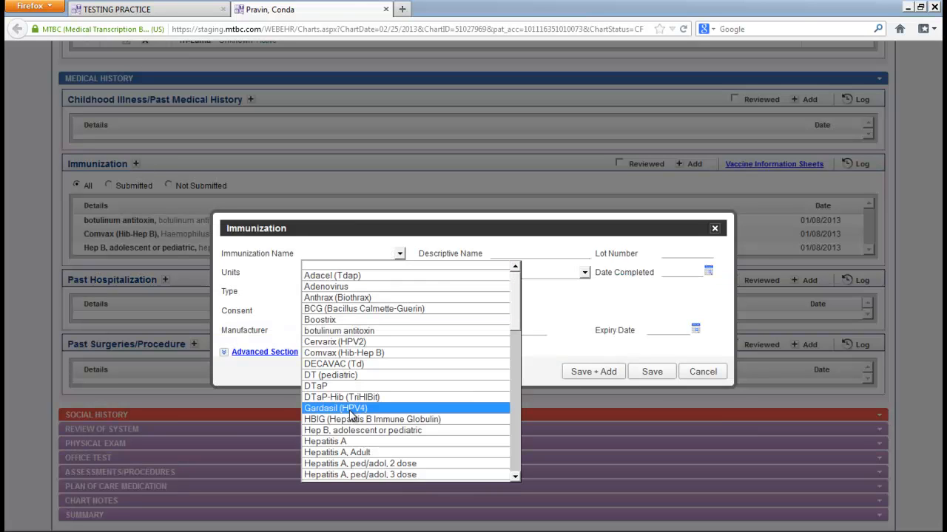
pyautogui.click(356, 463)
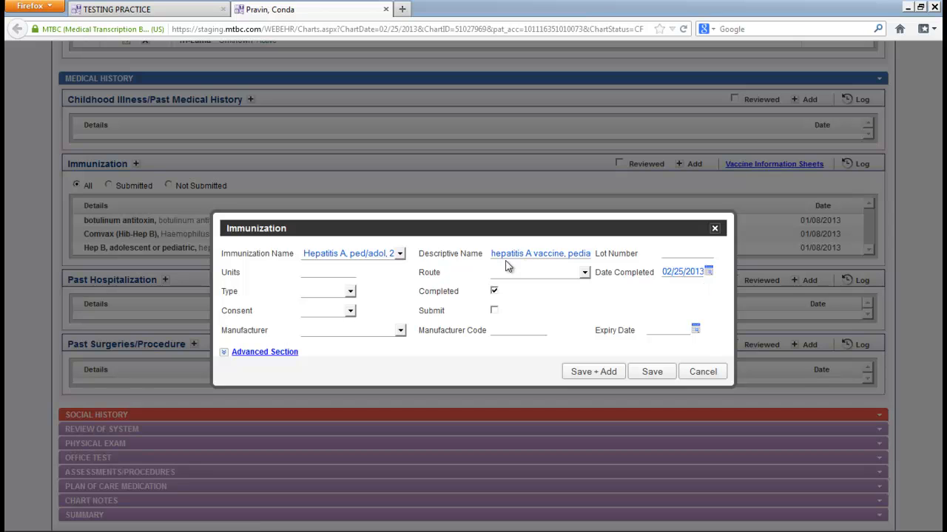
pyautogui.click(674, 253)
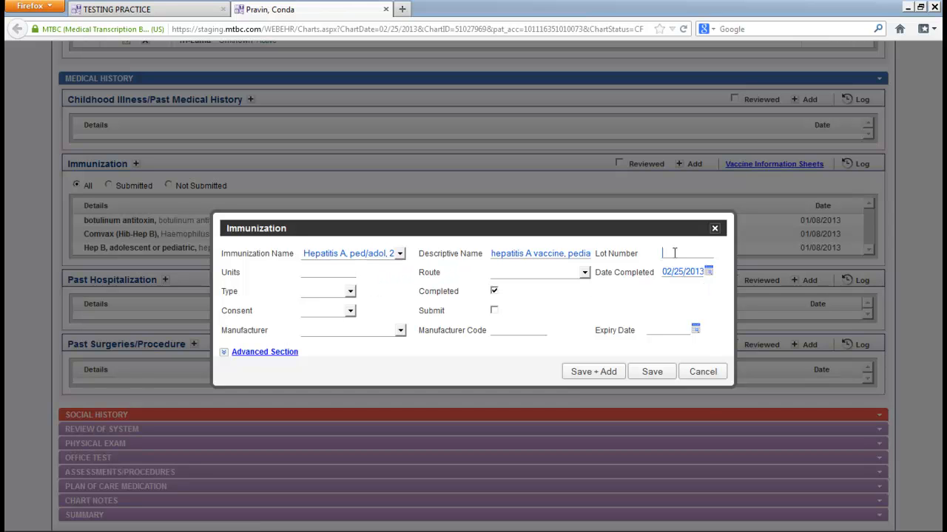
pyautogui.click(571, 273)
pyautogui.click(552, 316)
pyautogui.click(583, 372)
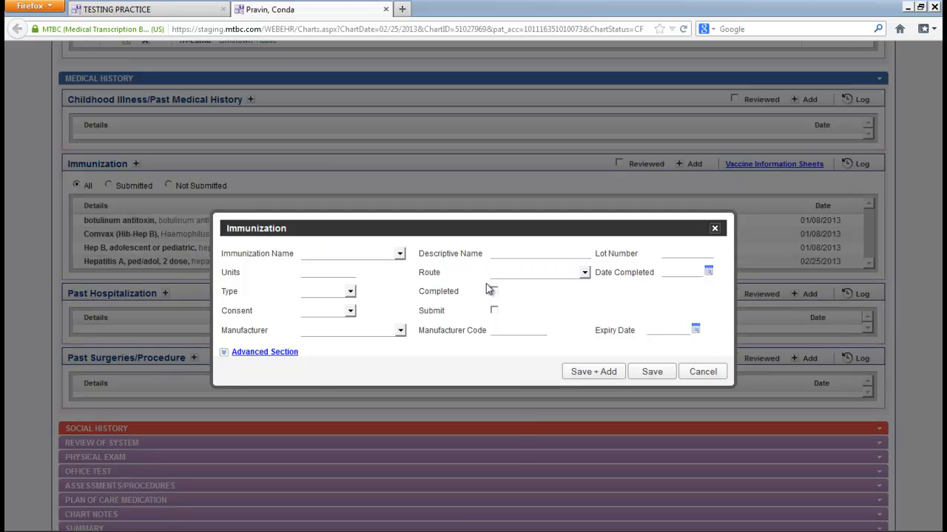
# Add the Hepatitis A, Adult immunization and save it to the medical history.
pyautogui.click(391, 255)
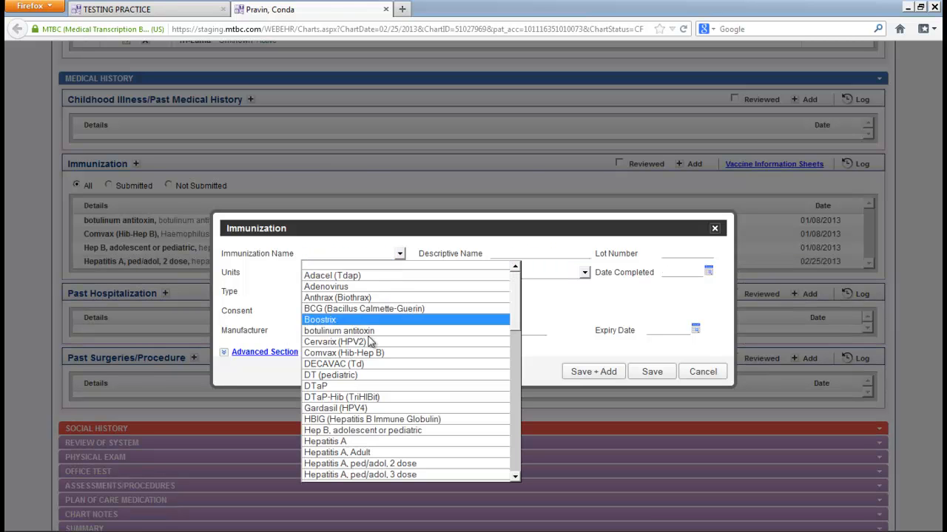
pyautogui.click(380, 454)
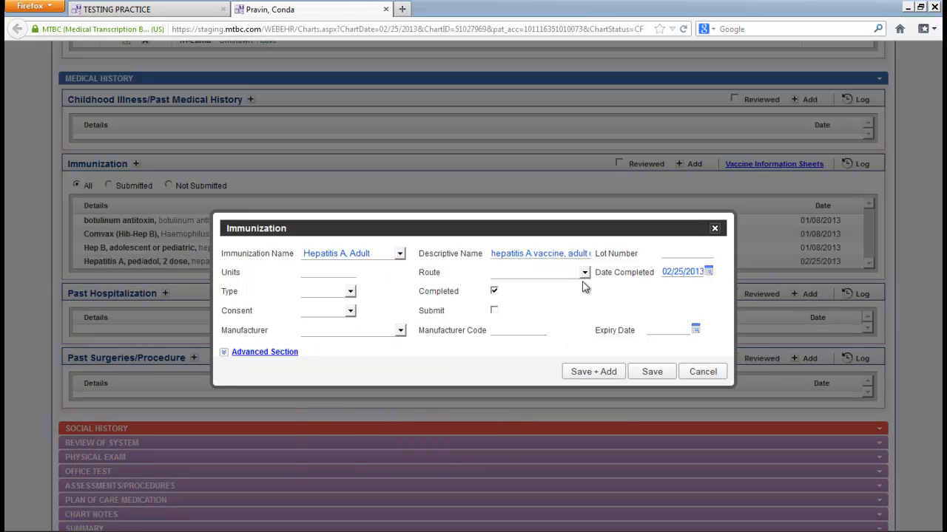
pyautogui.click(653, 372)
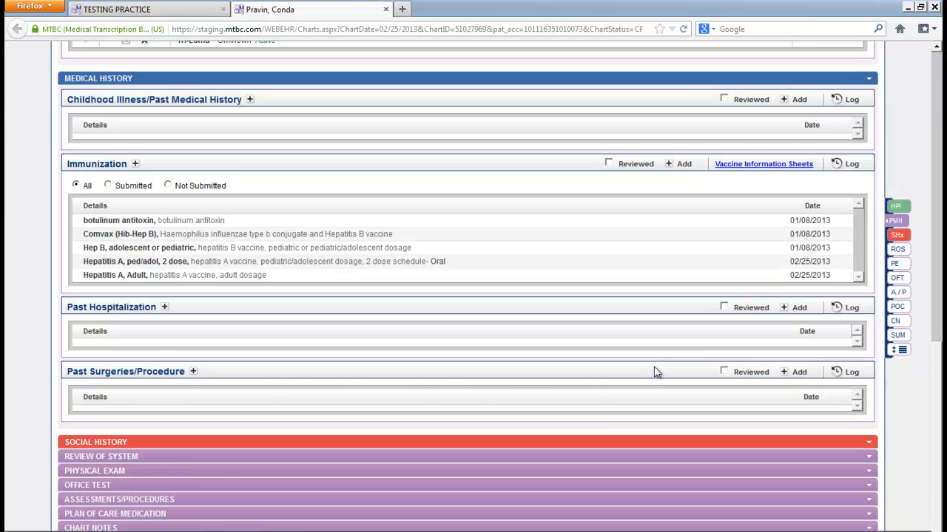
# Set the tobacco use status in the social history to Never smoker (CDC-4).
pyautogui.click(894, 236)
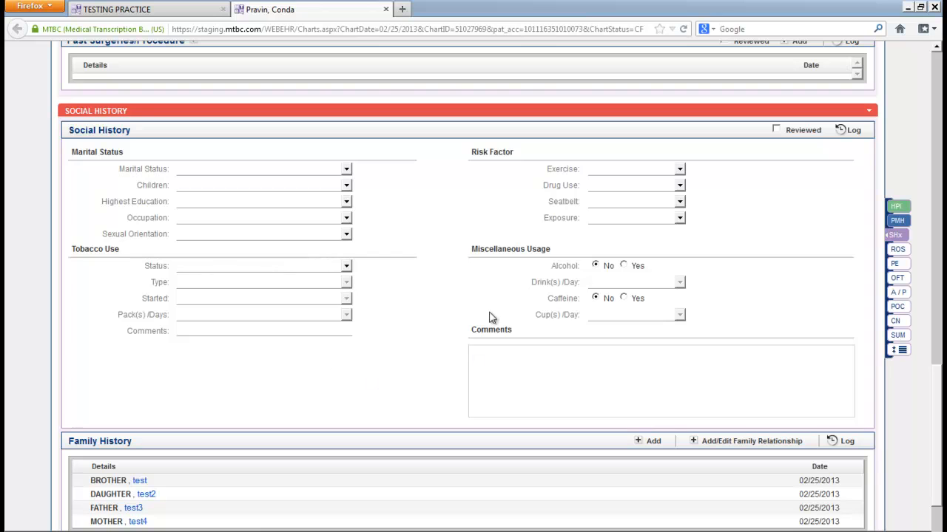
pyautogui.click(345, 268)
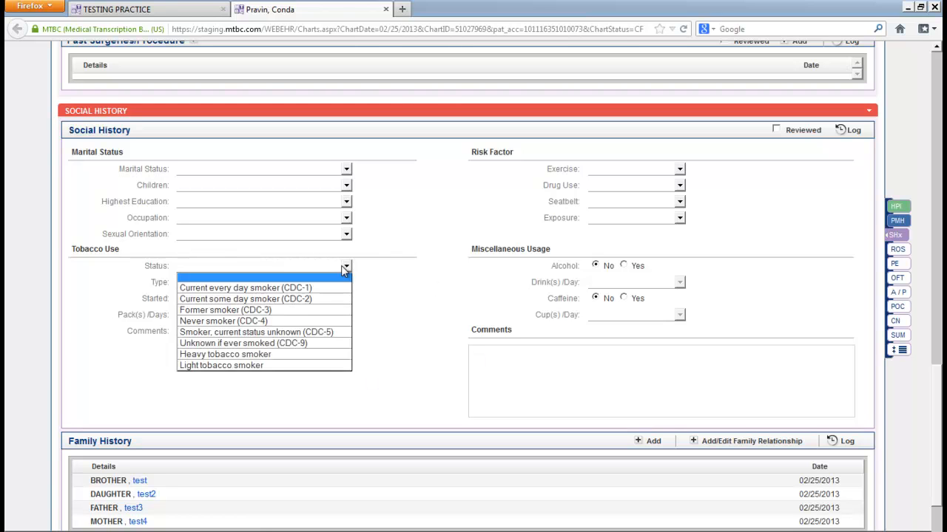
pyautogui.click(326, 321)
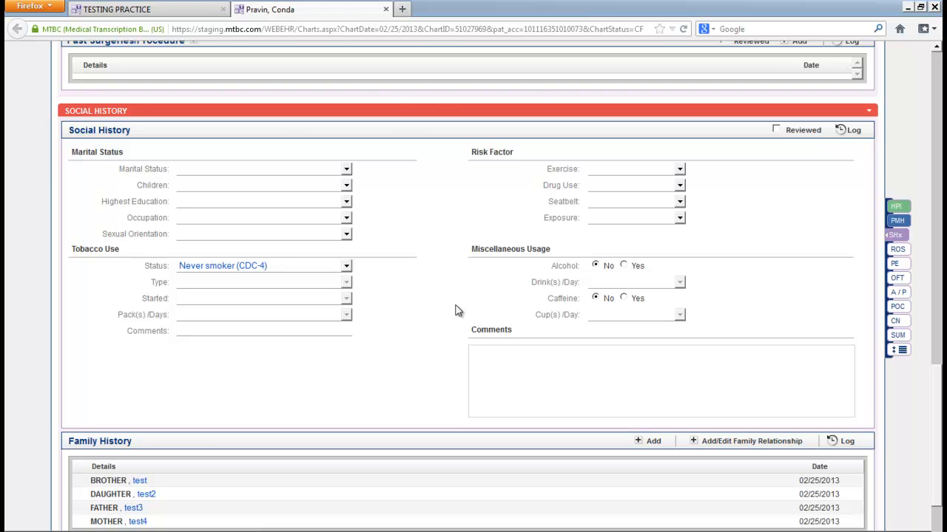
# Start a new plan-of-care medication using no benefit plan, and set its type to Non Prescription.
pyautogui.scroll(-3, 456, 311)
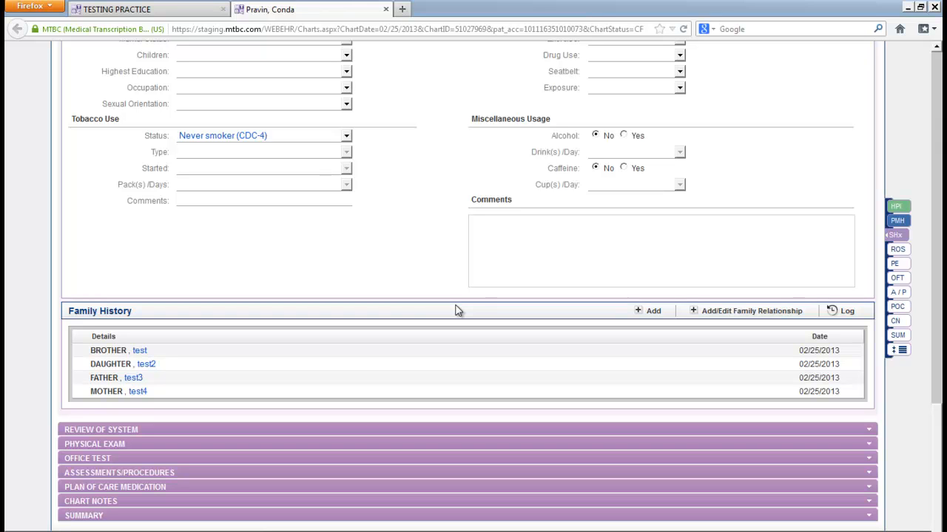
pyautogui.click(894, 314)
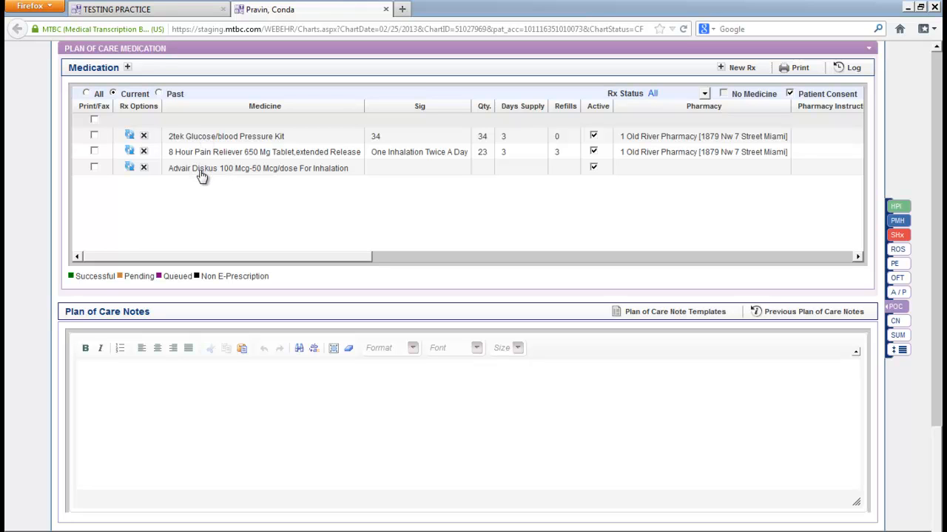
pyautogui.click(128, 69)
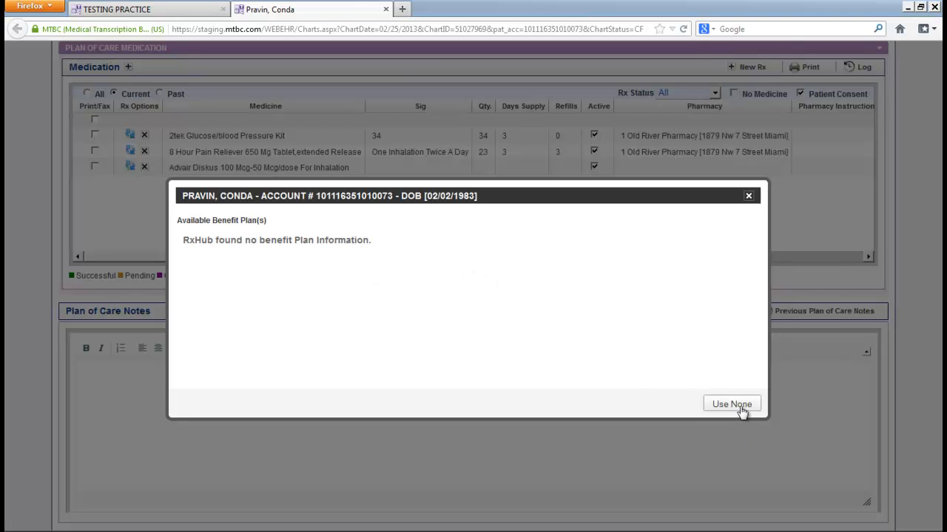
pyautogui.click(740, 411)
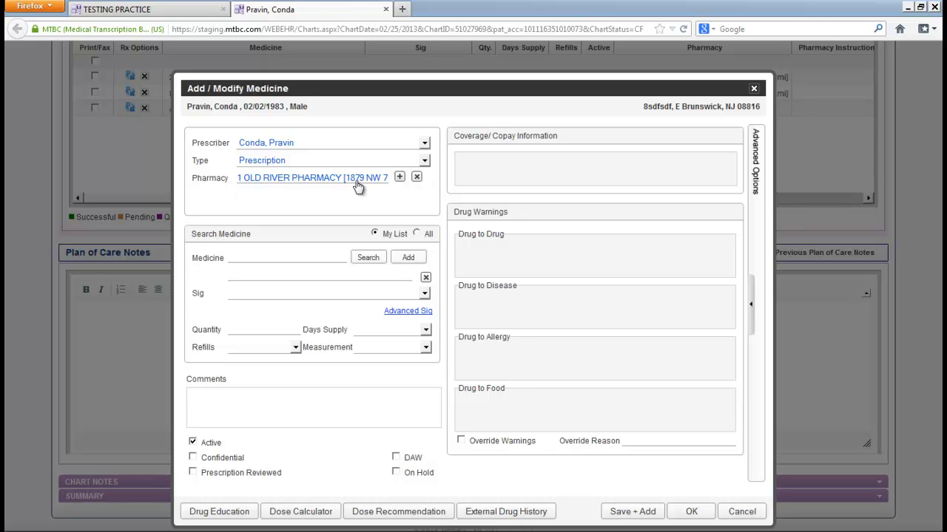
pyautogui.click(424, 161)
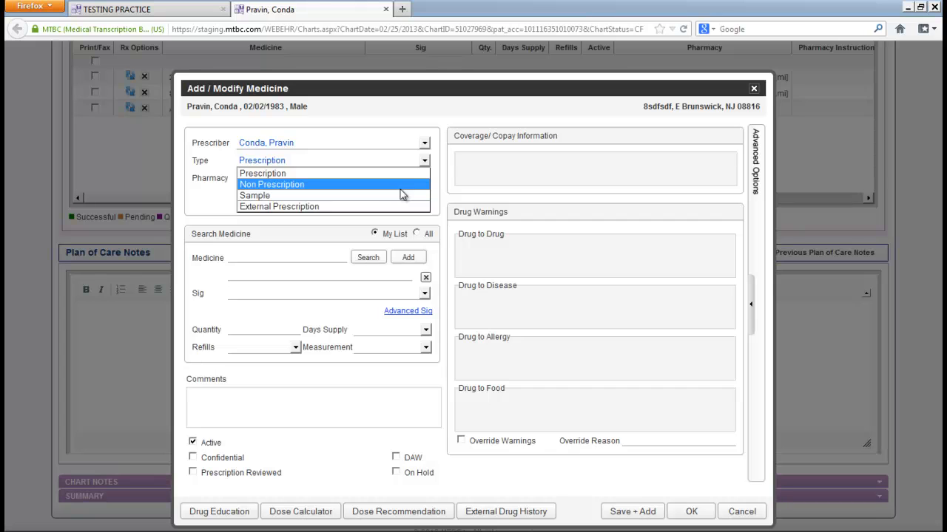
pyautogui.click(400, 189)
# Search all medicines for "Adva" and select Advair Diskus 100 mcg-50 mcg/dose for Inhalation as the medicine.
pyautogui.click(310, 258)
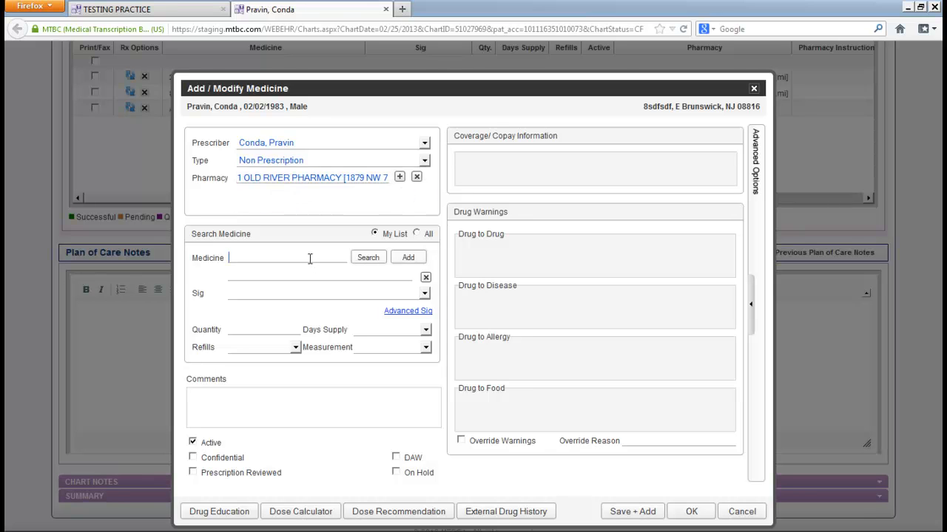
pyautogui.write('Adva')
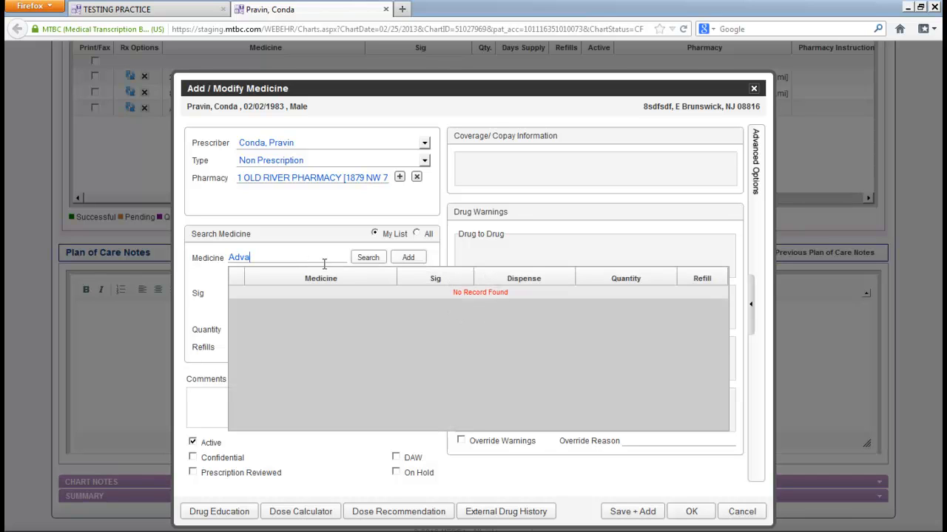
pyautogui.click(417, 234)
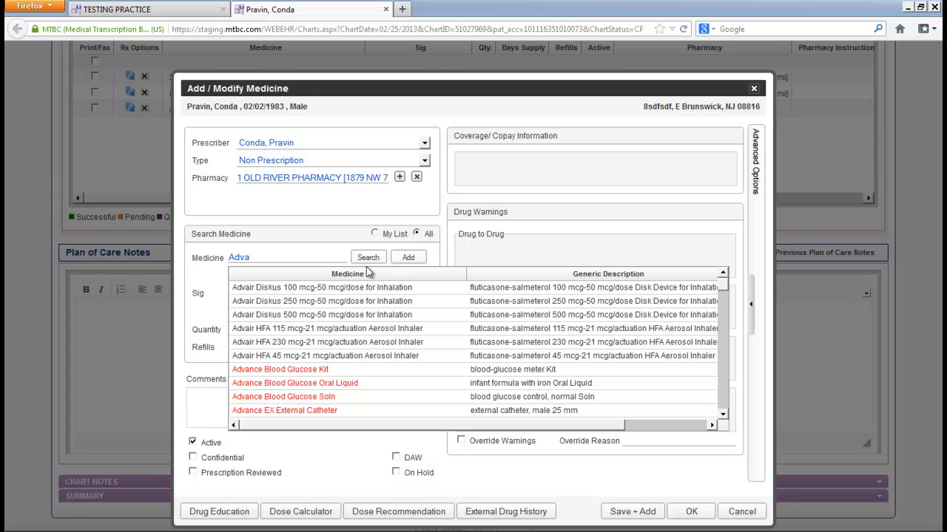
pyautogui.click(326, 287)
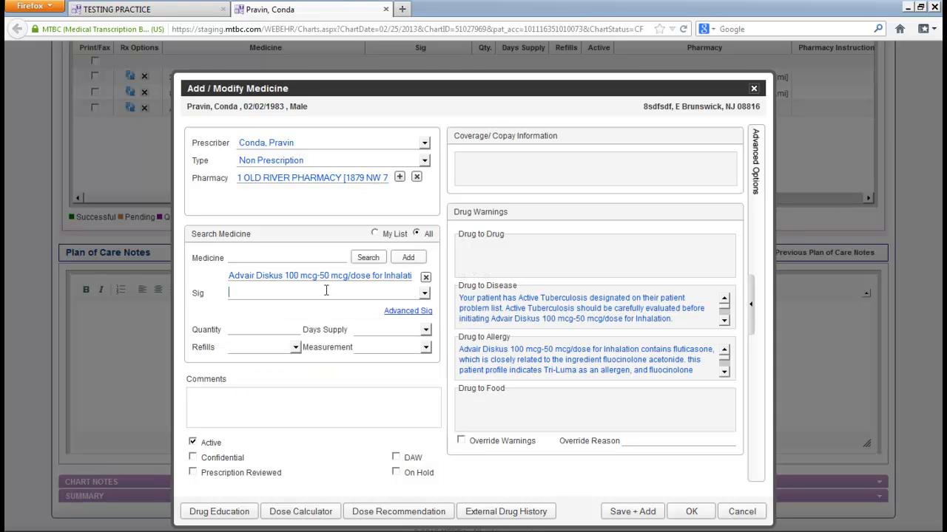
# Set the medicine's sig to One inhalation twice a day, with quantity 40, days supply 40 and 0 refills.
pyautogui.click(424, 293)
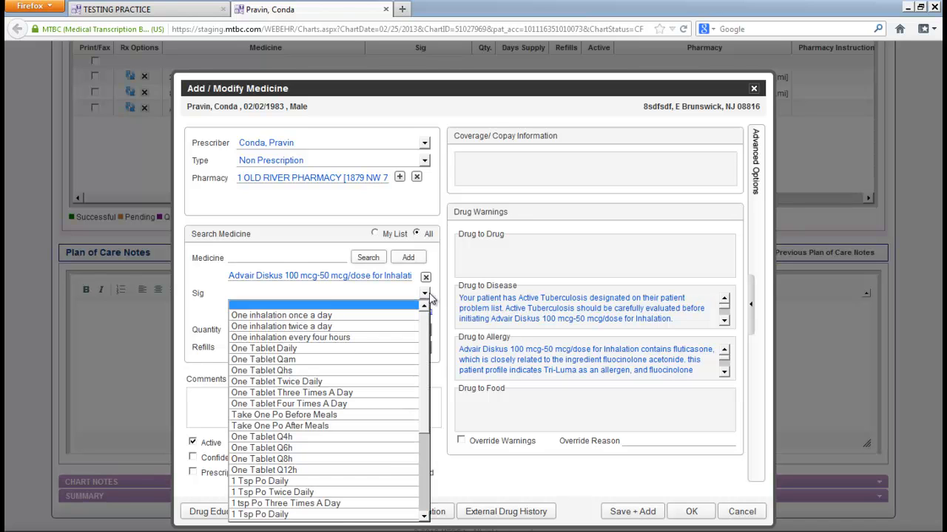
pyautogui.click(385, 327)
pyautogui.write('40')
pyautogui.click(397, 334)
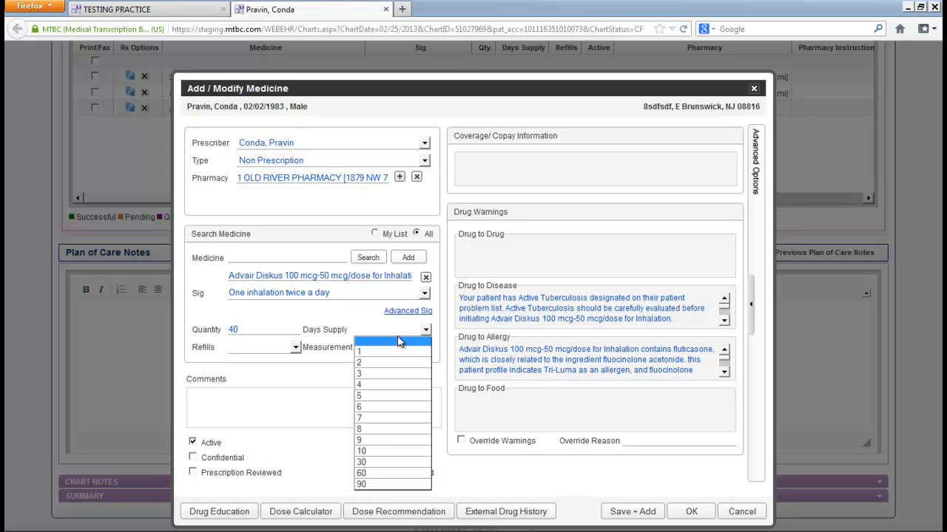
pyautogui.click(400, 334)
pyautogui.write('40')
pyautogui.click(271, 351)
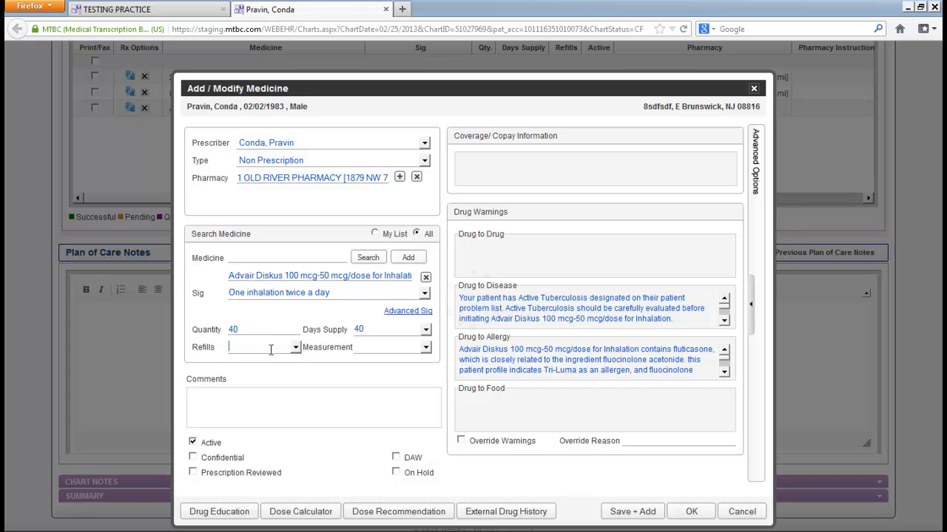
pyautogui.click(295, 347)
pyautogui.click(286, 372)
# Override the drug warnings with the reason "Dr. Preference" and save the Advair Diskus medicine to the medication list.
pyautogui.click(462, 442)
pyautogui.click(688, 442)
pyautogui.write('Dr. Preference')
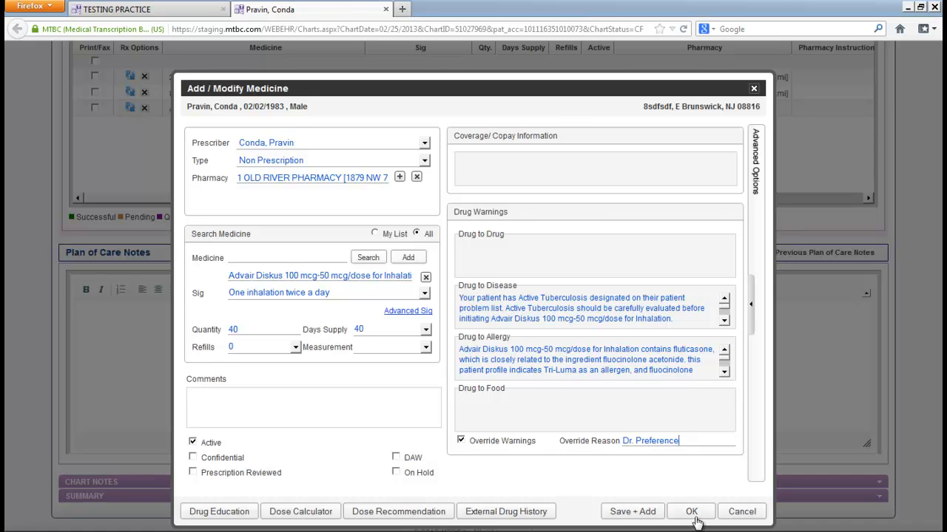
pyautogui.click(695, 518)
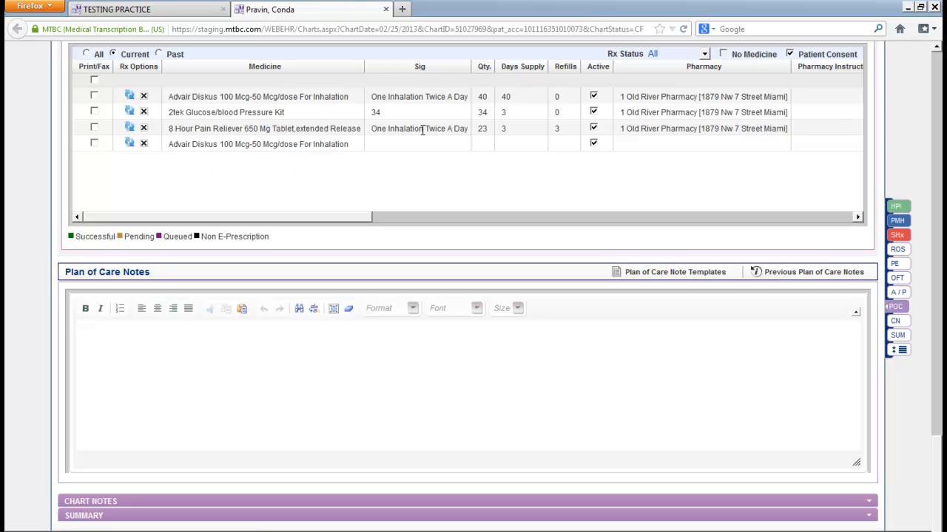
# Make the Advair Diskus medication with quantity 40 inactive and confirm the change.
pyautogui.click(593, 97)
pyautogui.click(466, 256)
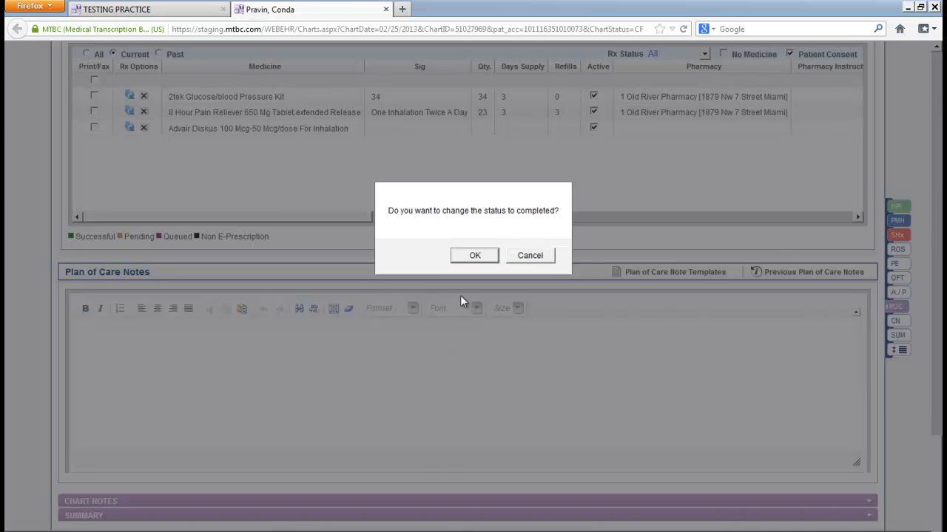
# Change the chart's status to completed and leave it for the patient's chart list, declining to save further changes.
pyautogui.click(460, 257)
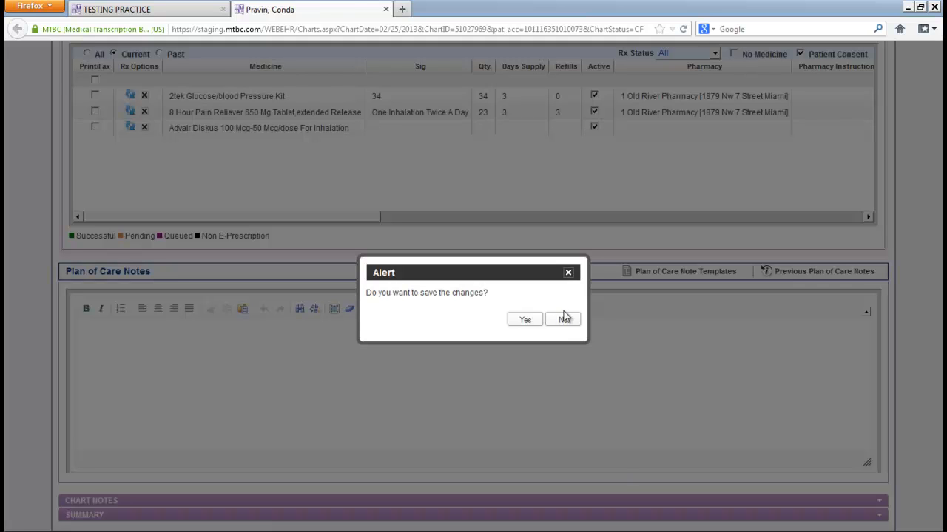
pyautogui.click(568, 323)
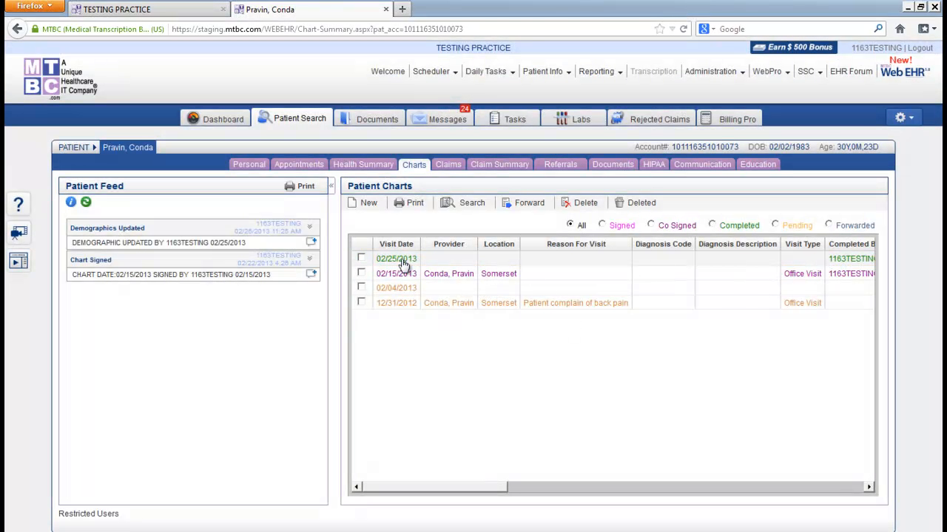
pyautogui.moveTo(467, 488); pyautogui.dragTo(350, 473)
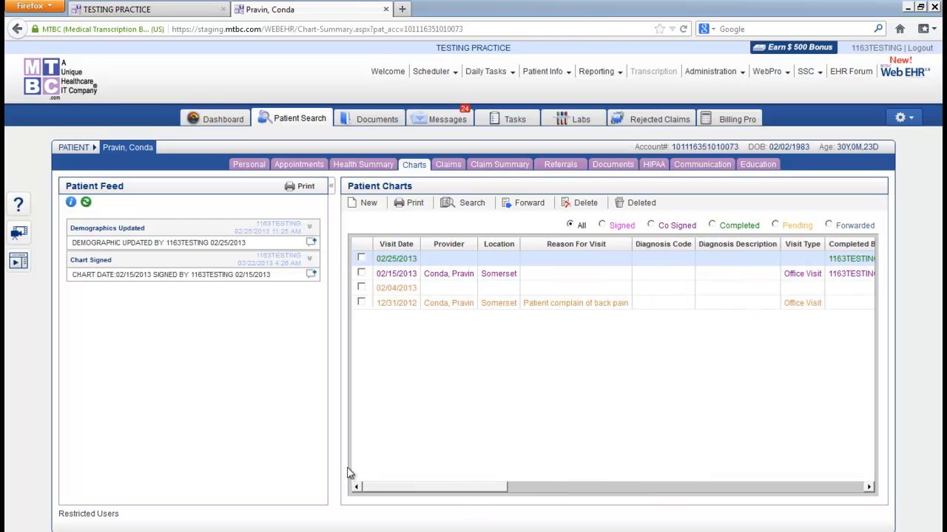